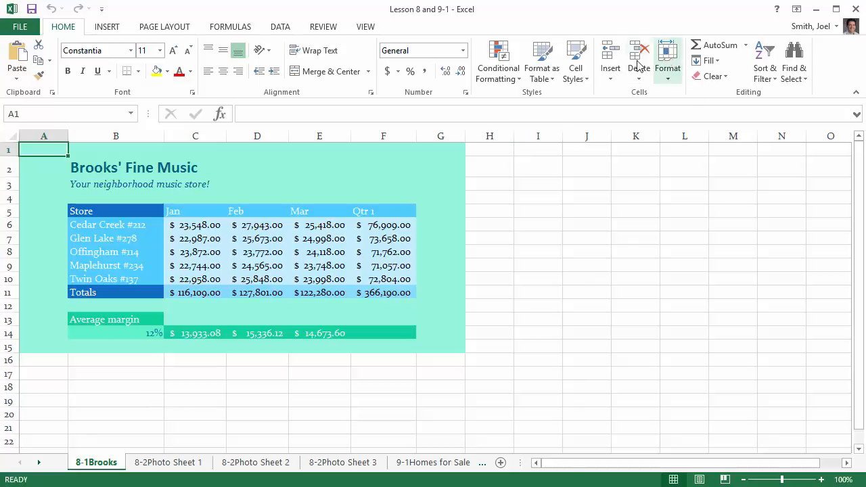
Rename the 8-1Brooks worksheet as Q1
{"action": "left_click", "coordinate": [668, 59]}
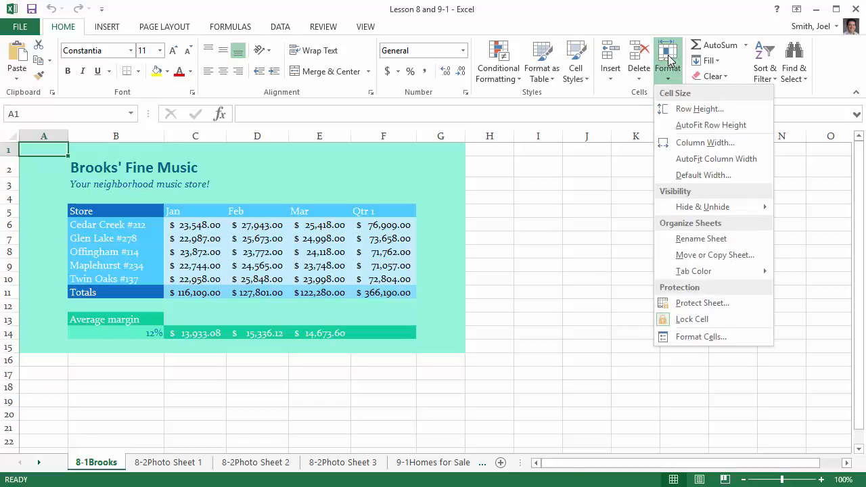
{"action": "left_click", "coordinate": [708, 239]}
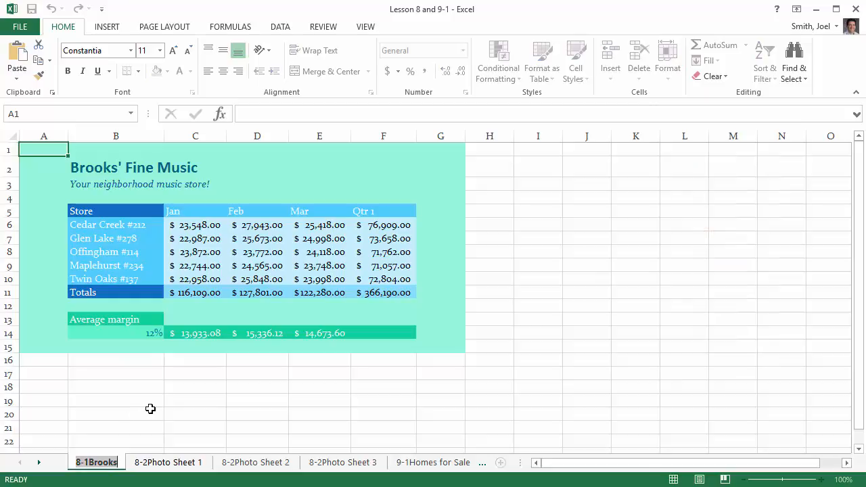
{"action": "type", "text": "Q1"}
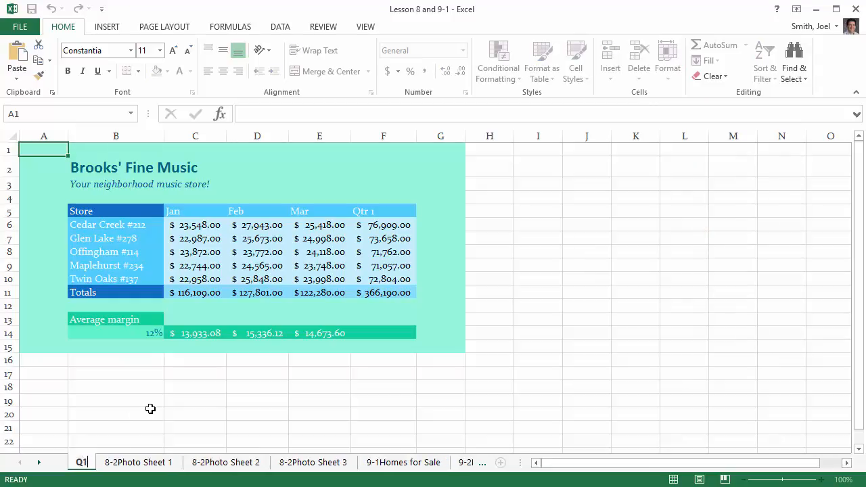
{"action": "key", "text": "Return"}
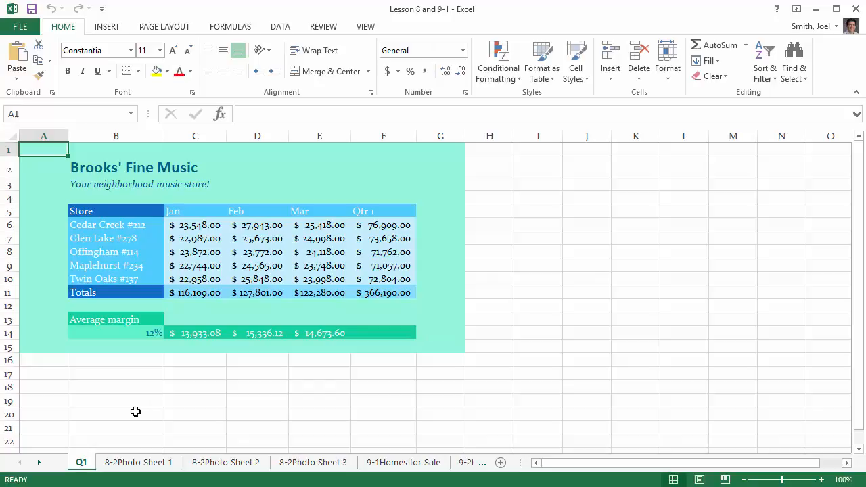
{"action": "left_click", "coordinate": [668, 62]}
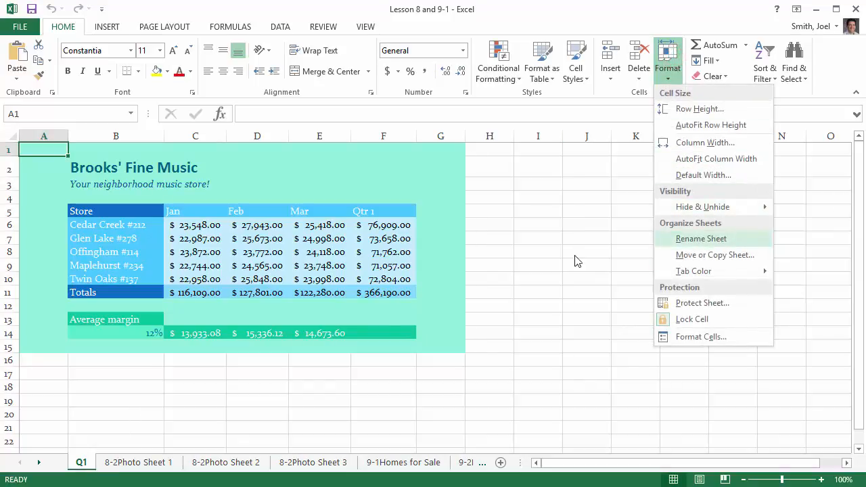
{"action": "right_click", "coordinate": [83, 463]}
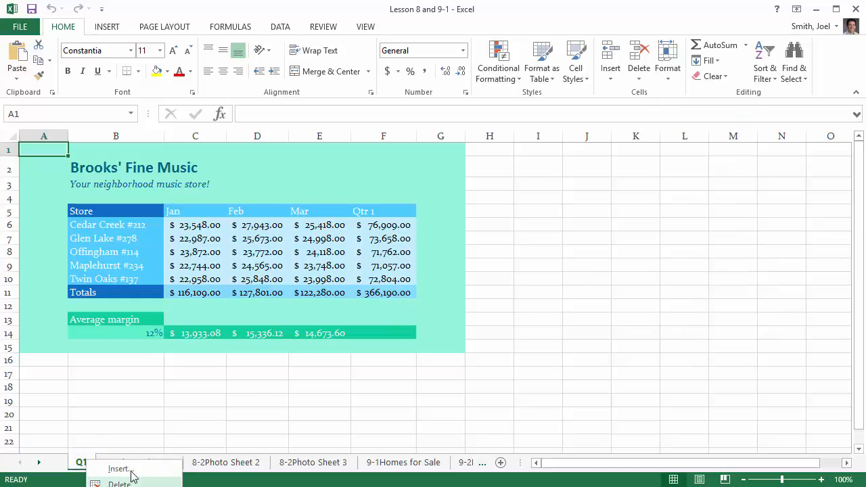
{"action": "right_click", "coordinate": [83, 461]}
{"action": "left_click", "coordinate": [118, 471]}
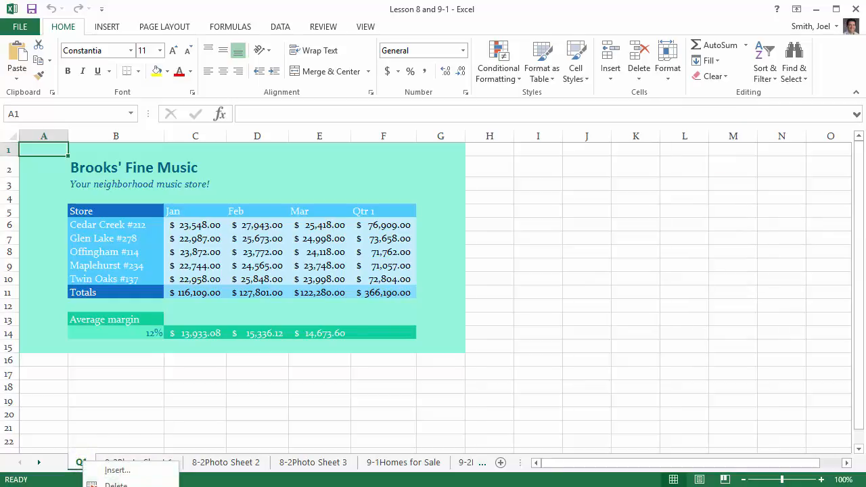
{"action": "left_click", "coordinate": [89, 410]}
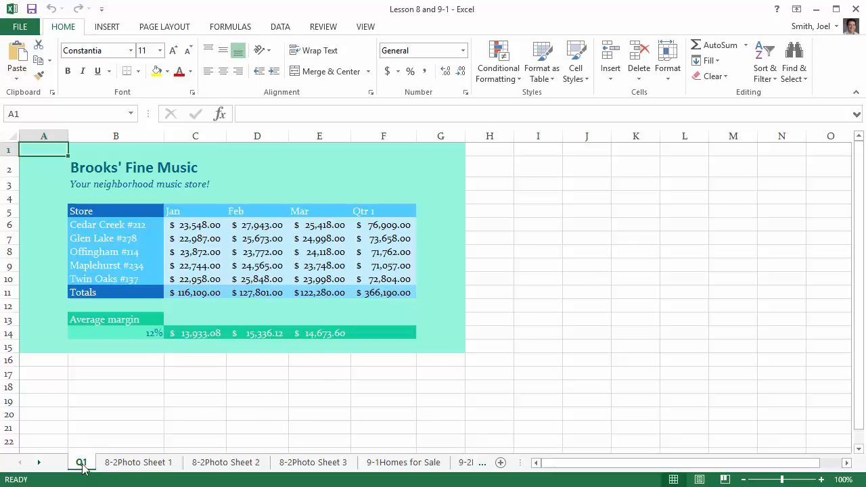
Create a copy of the Q1 worksheet at the end of the same workbook, Lesson 8 and 9-1.xlsx
{"action": "left_click", "coordinate": [670, 64]}
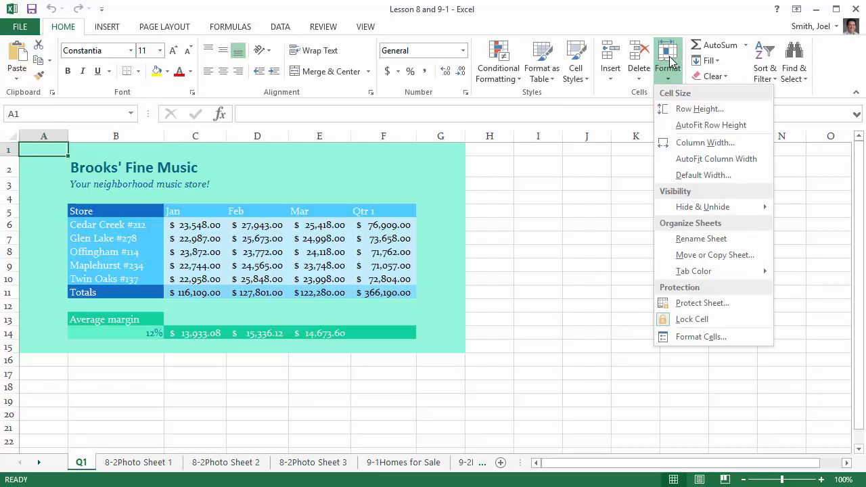
{"action": "left_click", "coordinate": [726, 261]}
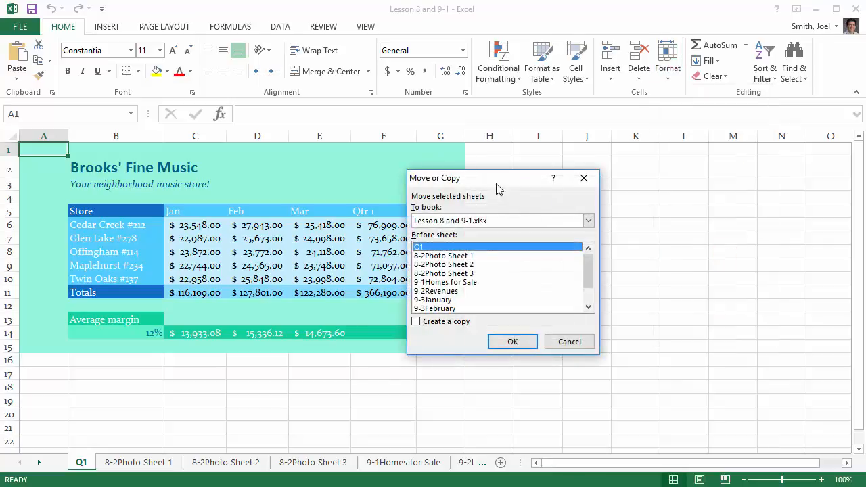
{"action": "left_click_drag", "start_coordinate": [495, 180], "coordinate": [367, 229]}
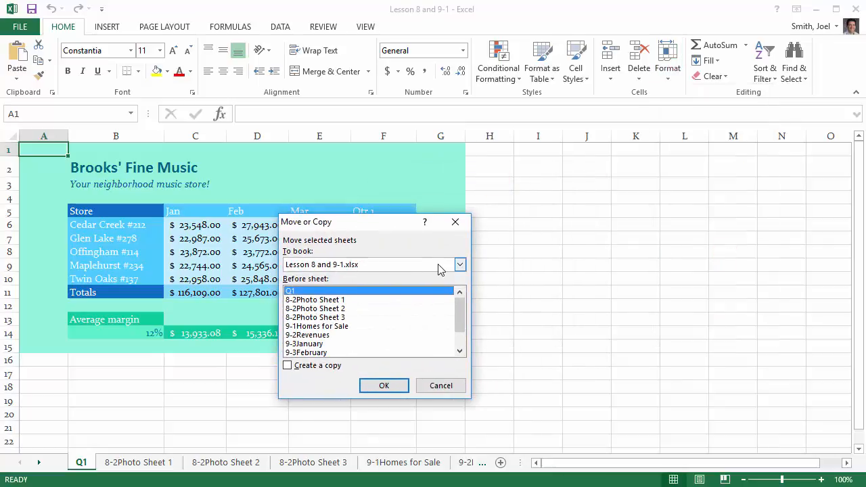
{"action": "left_click", "coordinate": [460, 264]}
{"action": "left_click", "coordinate": [460, 265]}
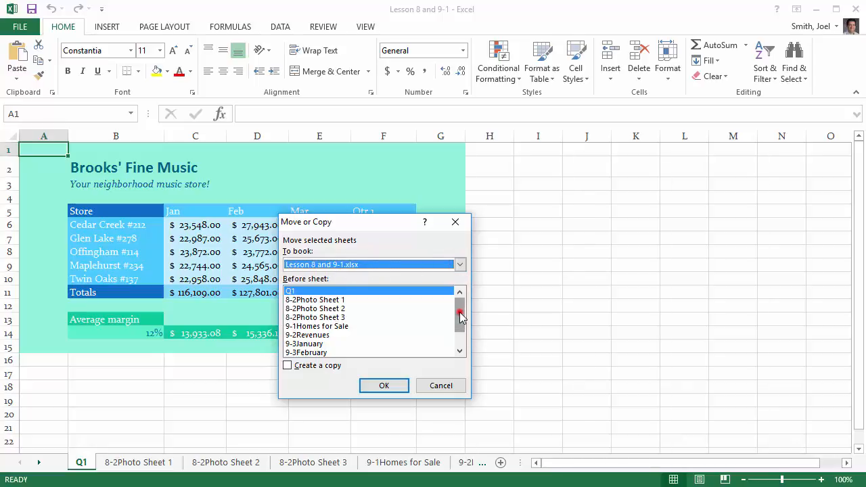
{"action": "left_click_drag", "start_coordinate": [459, 318], "coordinate": [460, 332]}
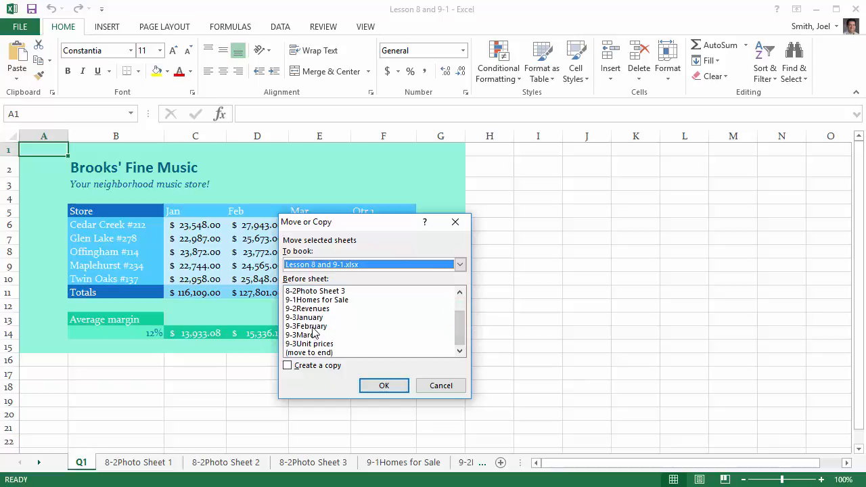
{"action": "left_click", "coordinate": [310, 352]}
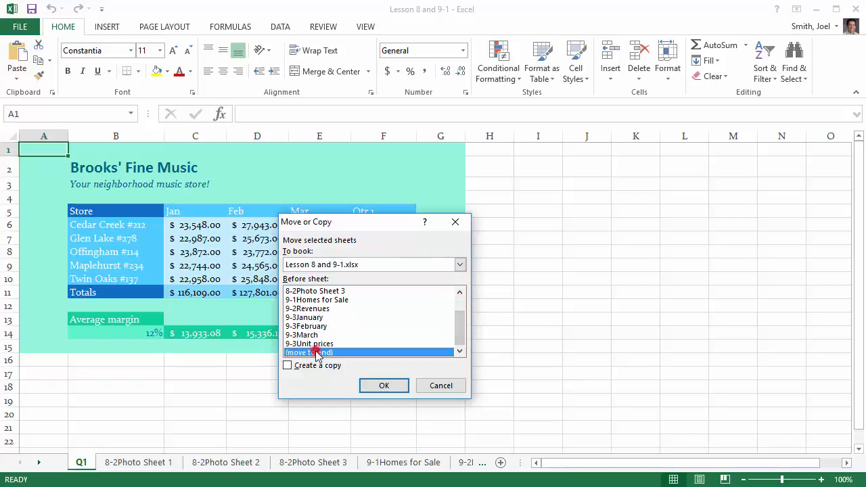
{"action": "left_click", "coordinate": [288, 366]}
{"action": "left_click", "coordinate": [383, 385]}
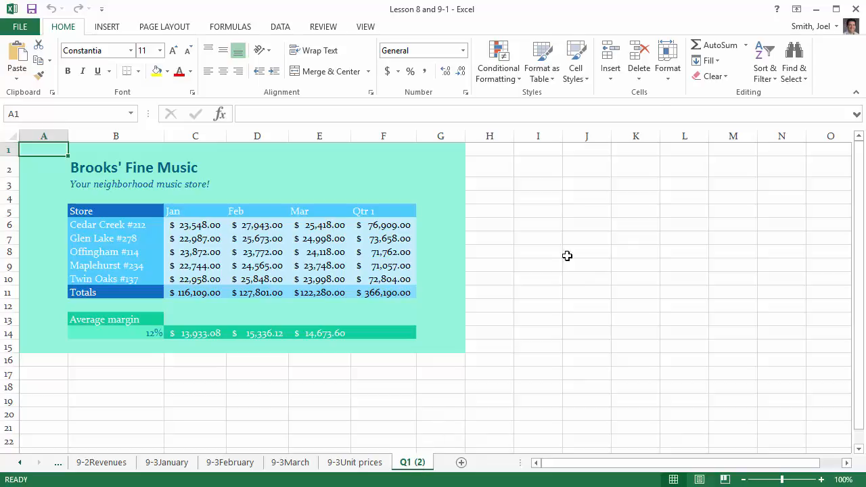
Rename the copied worksheet as Q2
{"action": "right_click", "coordinate": [418, 464]}
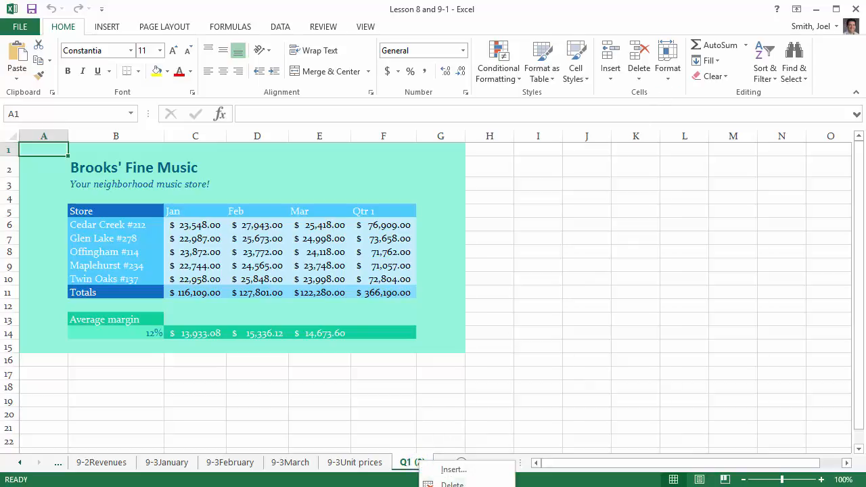
{"action": "key", "text": "r"}
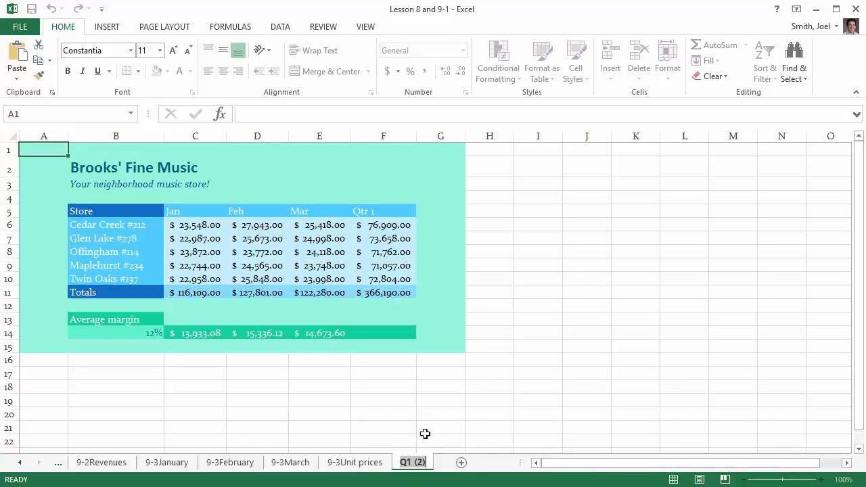
{"action": "type", "text": "Q2"}
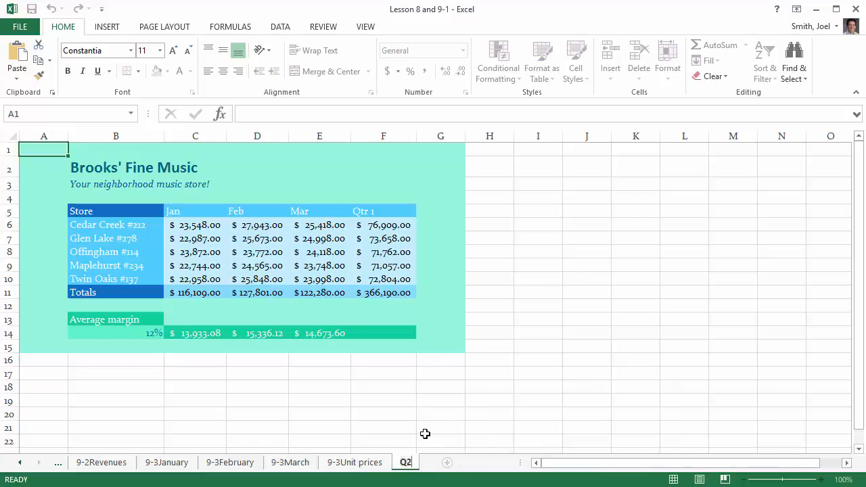
{"action": "key", "text": "Return"}
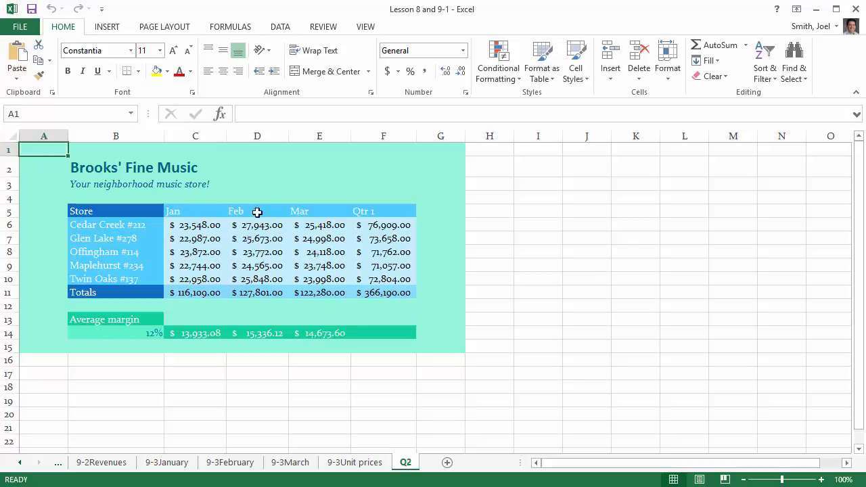
Change the first month heading in C5 to Apr and autofill the series through E5 with May and Jun
{"action": "left_click", "coordinate": [190, 211]}
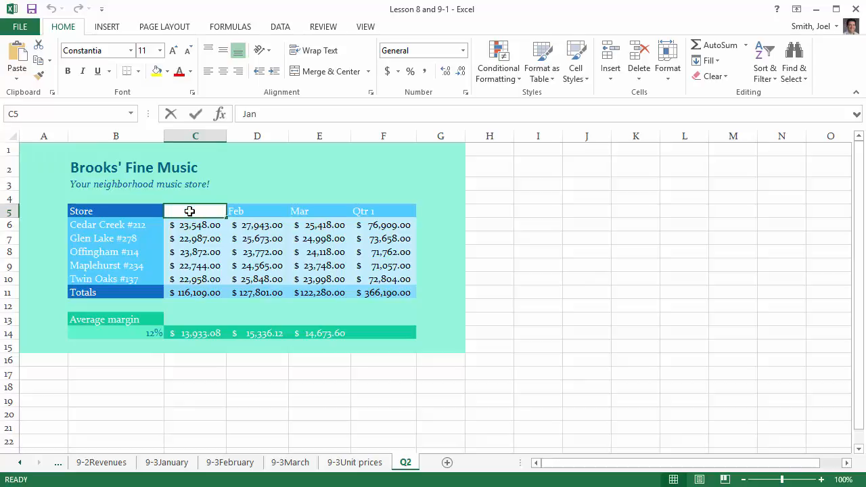
{"action": "type", "text": "Apr"}
{"action": "key", "text": "ctrl+Return"}
{"action": "key", "text": "Down"}
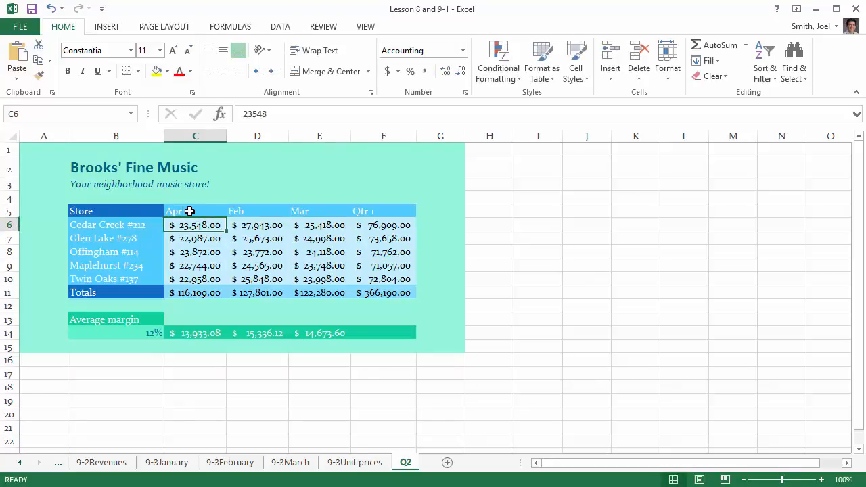
{"action": "left_click", "coordinate": [190, 211]}
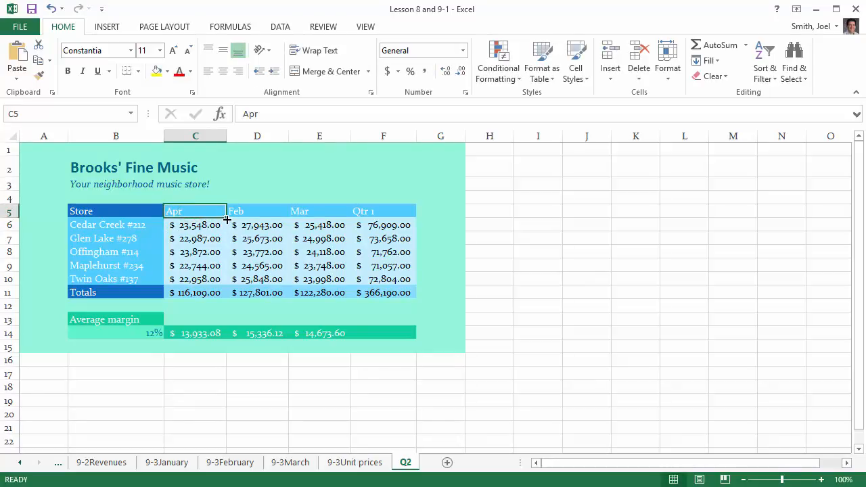
{"action": "left_click_drag", "start_coordinate": [226, 217], "coordinate": [329, 217]}
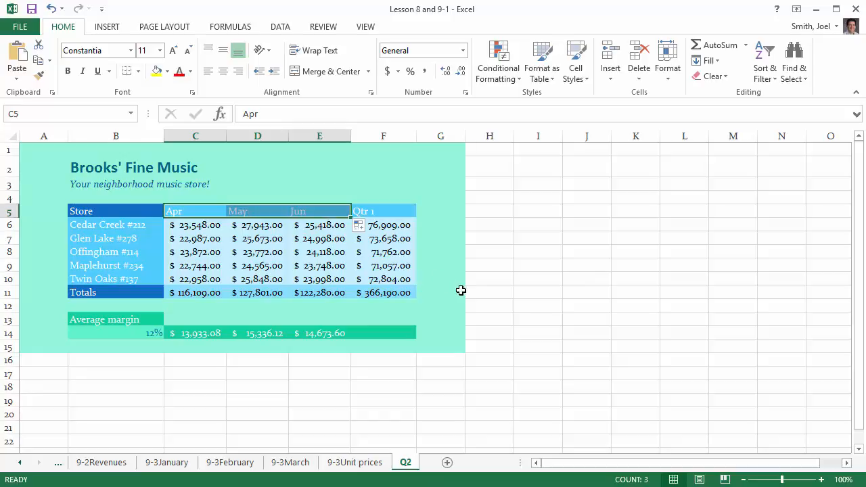
{"action": "left_click", "coordinate": [453, 263]}
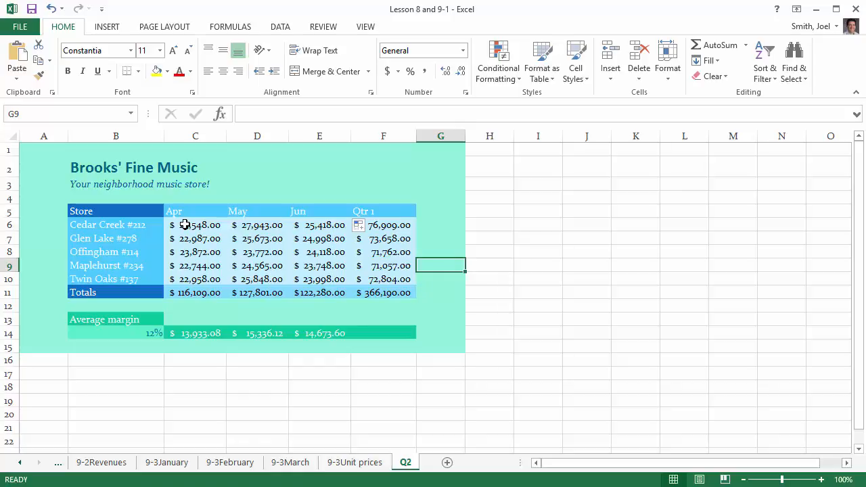
Select range C6:E10 and clear the stores' monthly sales figures, keeping the total formulas
{"action": "left_click_drag", "start_coordinate": [184, 224], "coordinate": [320, 277]}
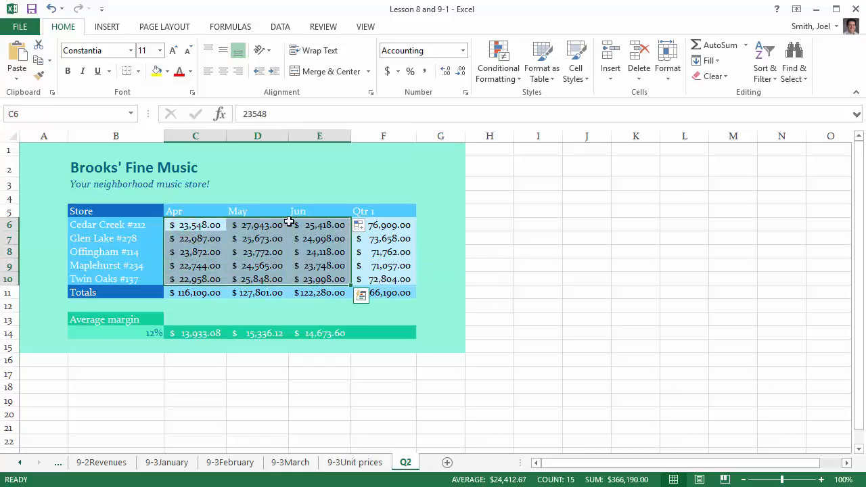
{"action": "left_click", "coordinate": [242, 183]}
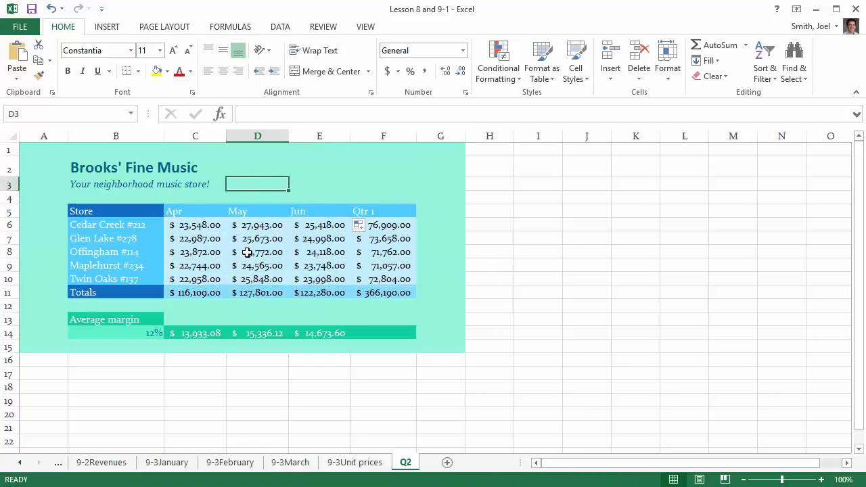
{"action": "left_click", "coordinate": [24, 113]}
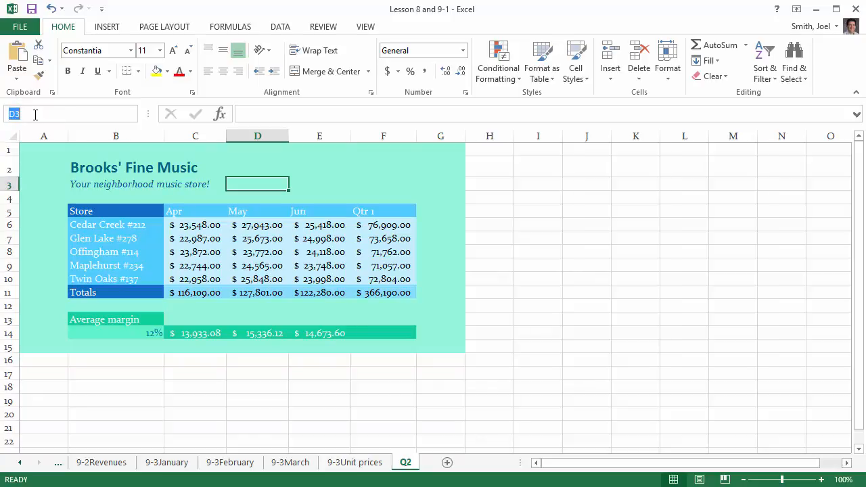
{"action": "type", "text": "C"}
{"action": "type", "text": "10"}
{"action": "key", "text": "Return"}
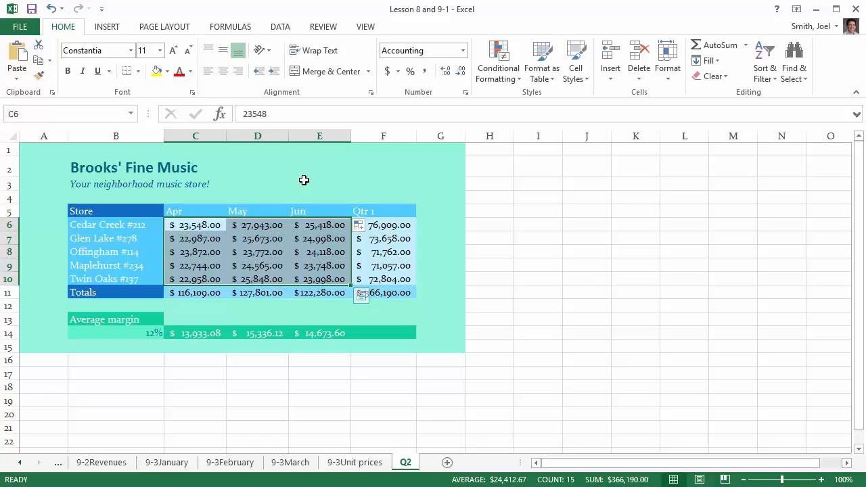
{"action": "key", "text": "Delete"}
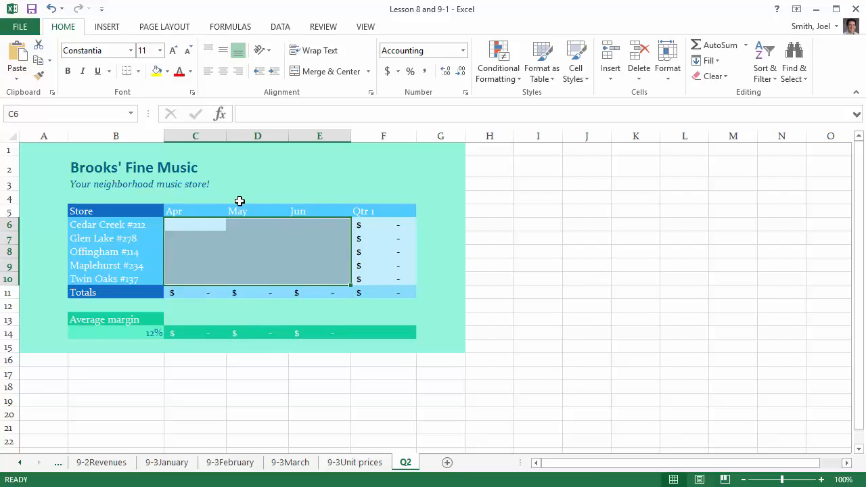
{"action": "left_click", "coordinate": [298, 388]}
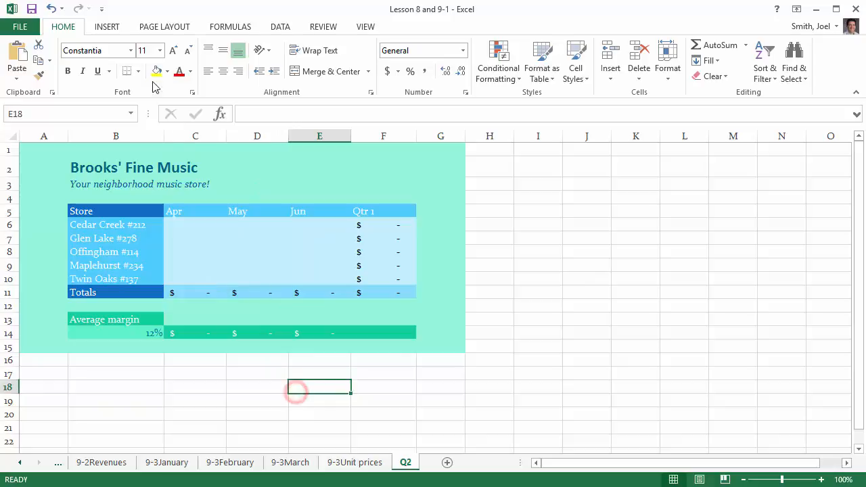
Insert a screen clipping of the new monthly sales figures and place it beside the table, over columns H to N
{"action": "left_click", "coordinate": [109, 25]}
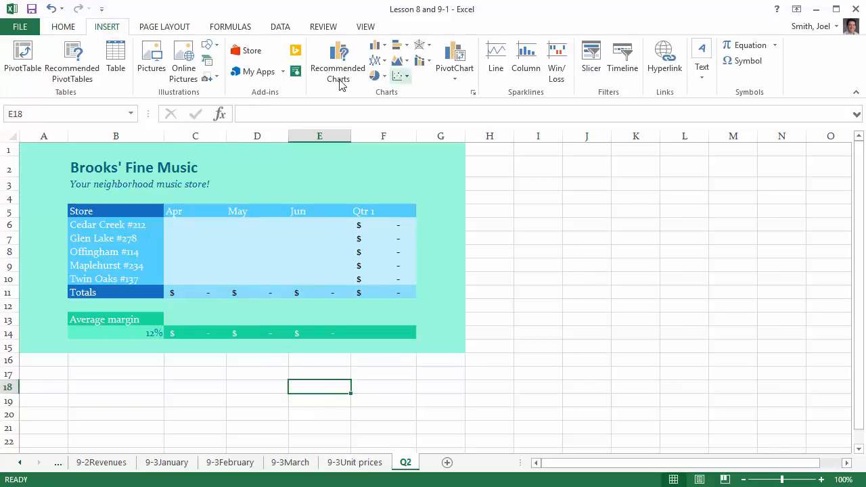
{"action": "left_click", "coordinate": [209, 78]}
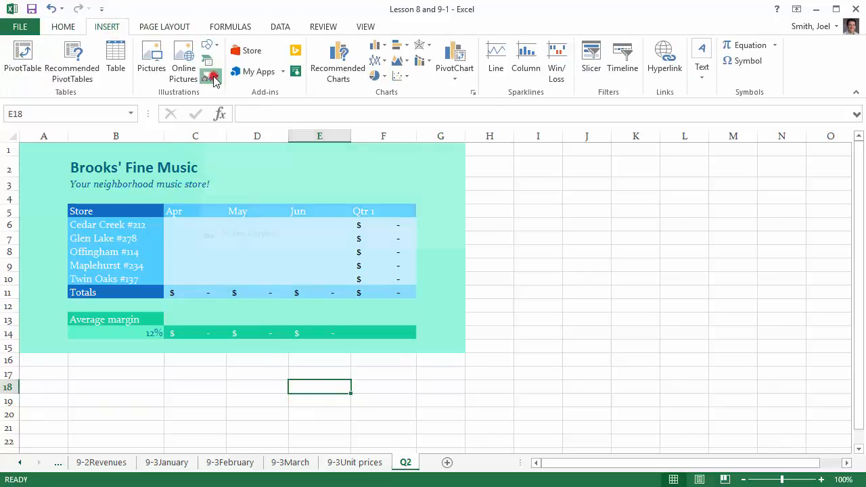
{"action": "left_click", "coordinate": [243, 185]}
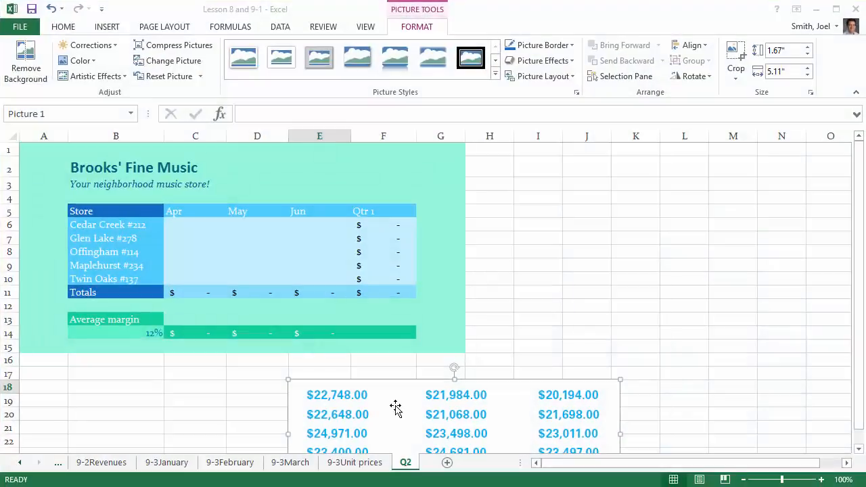
{"action": "left_click_drag", "start_coordinate": [395, 406], "coordinate": [585, 184]}
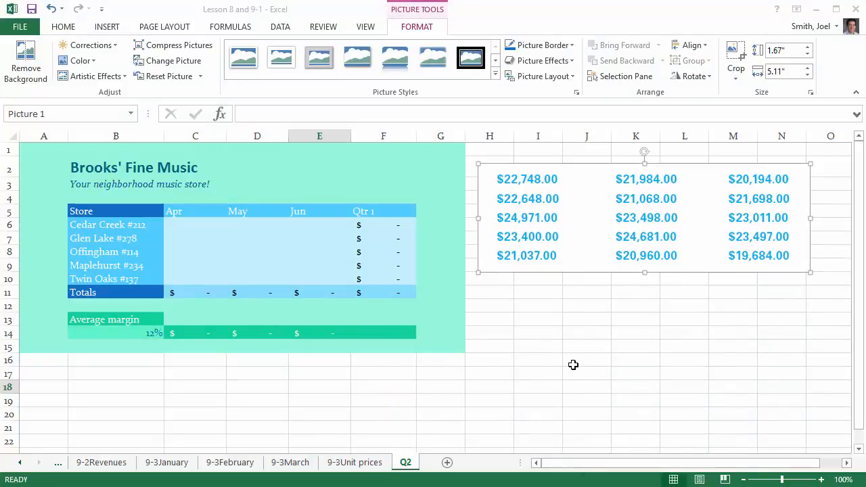
Enter 22748 as Cedar Creek's April sales in C6 and make column C slightly narrower while keeping its amounts readable
{"action": "left_click", "coordinate": [194, 226]}
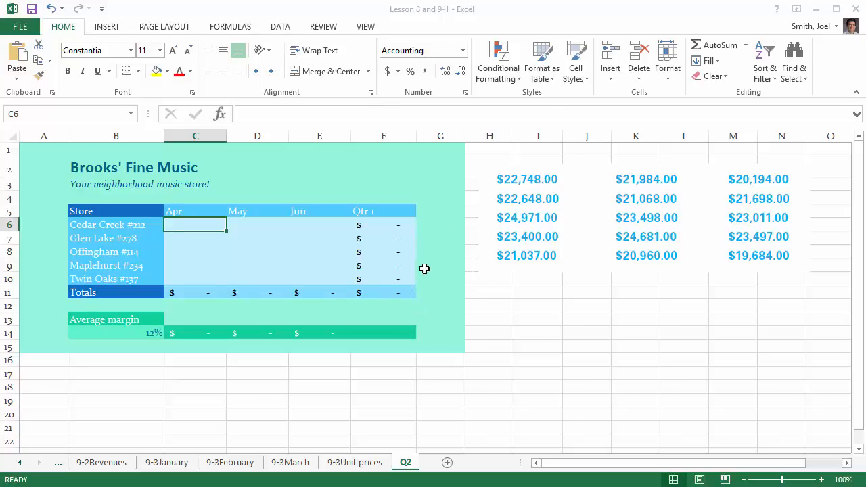
{"action": "type", "text": "2274"}
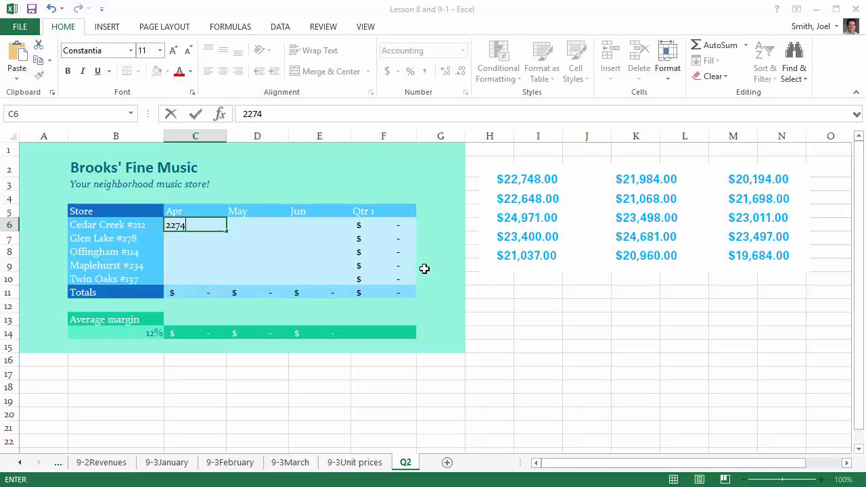
{"action": "type", "text": "8"}
{"action": "key", "text": "Return"}
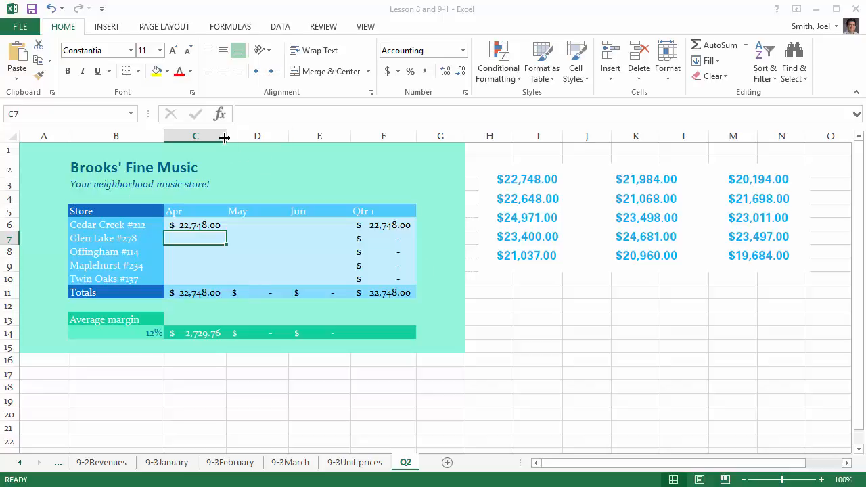
{"action": "left_click_drag", "start_coordinate": [227, 135], "coordinate": [217, 135]}
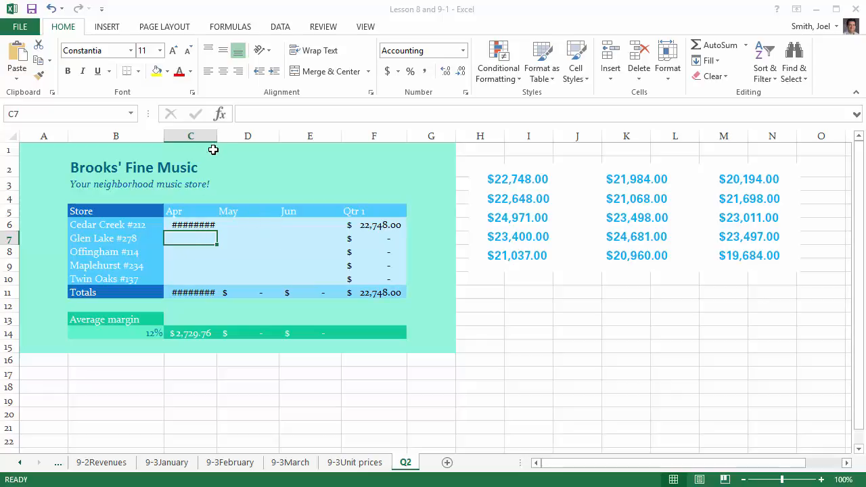
{"action": "mouse_move", "coordinate": [216, 136]}
{"action": "left_mouse_down"}
{"action": "mouse_move", "coordinate": [234, 136]}
{"action": "mouse_move", "coordinate": [224, 136]}
{"action": "left_mouse_up"}
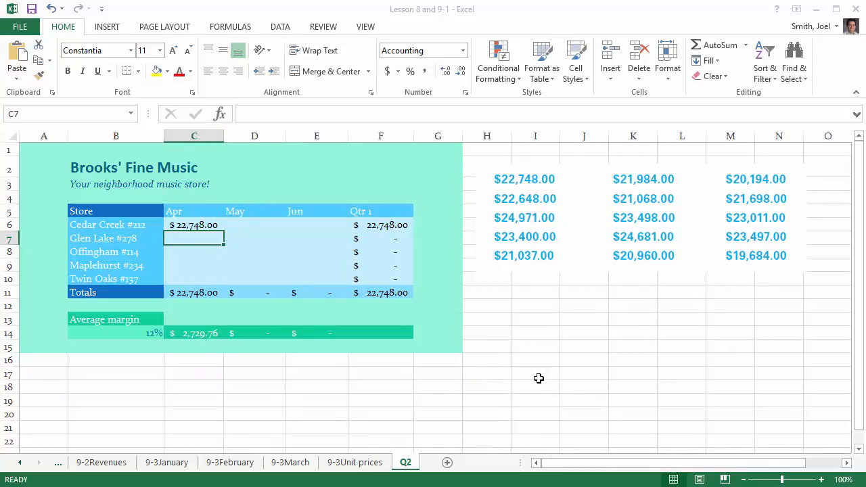